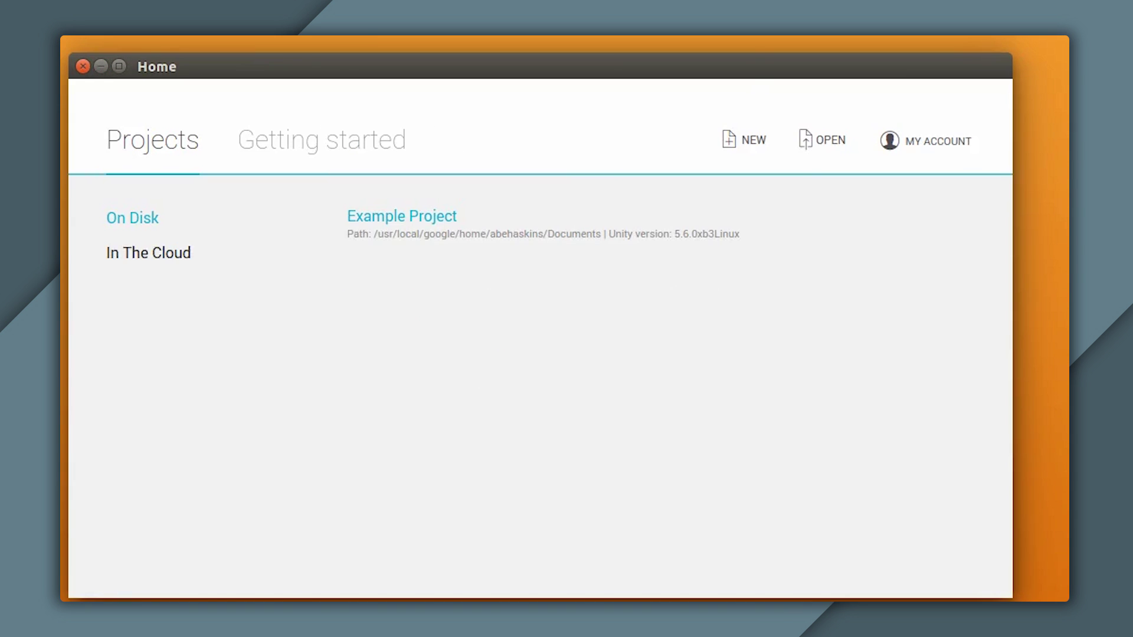
Create the new 3D project 'New Firebase Project', then bring the Firebase documentation forward in Chrome.
click(749, 142)
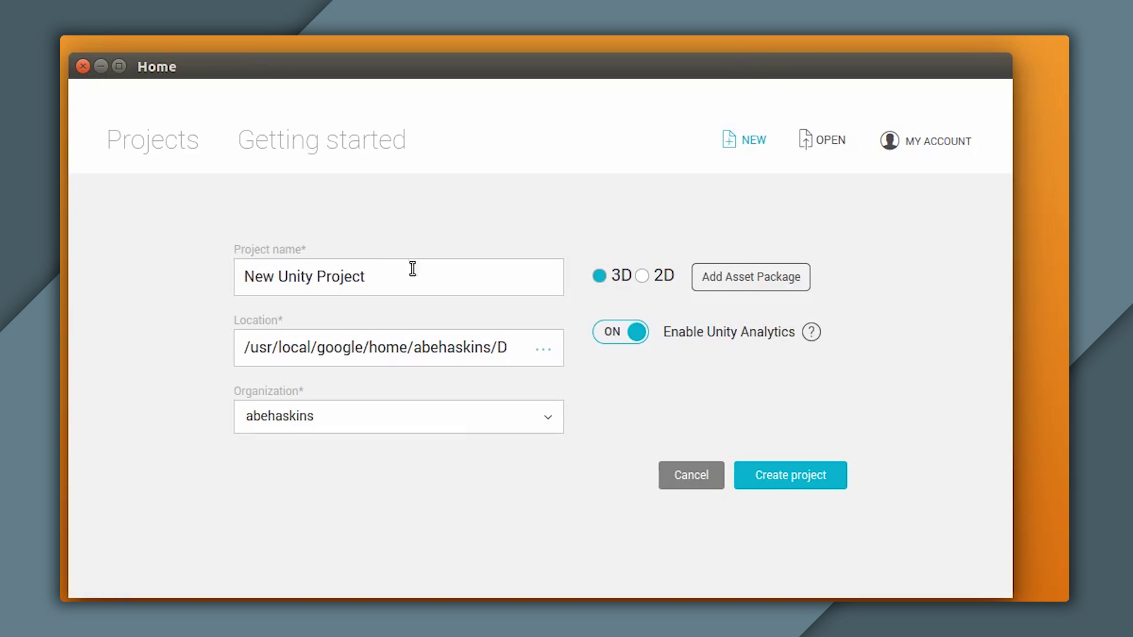
double_click(313, 276)
text(Firebase)
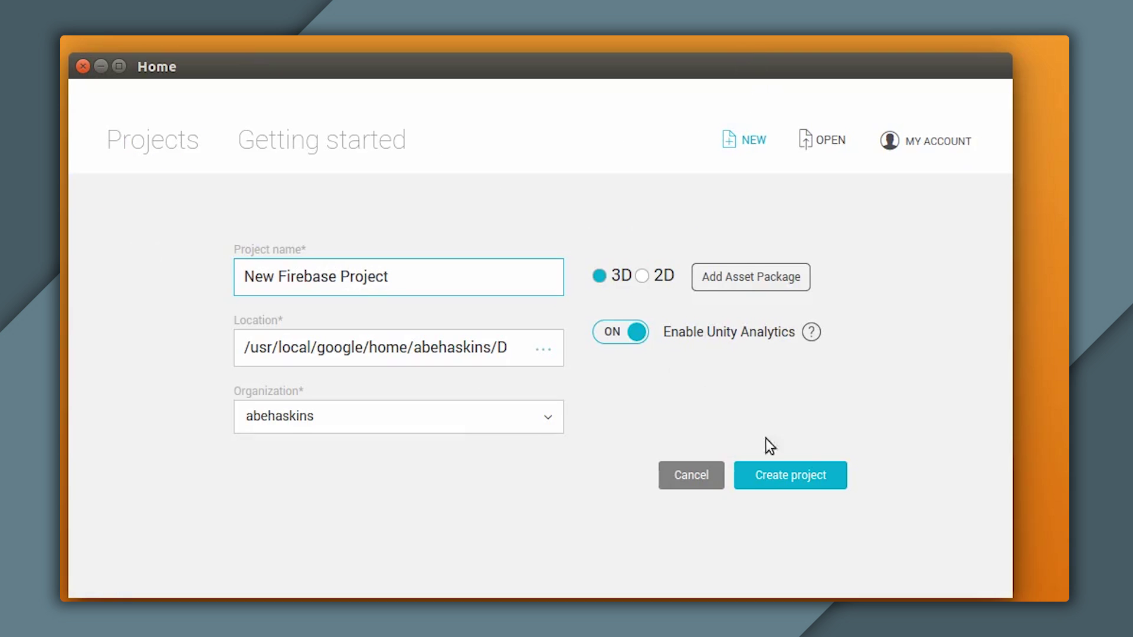
click(823, 487)
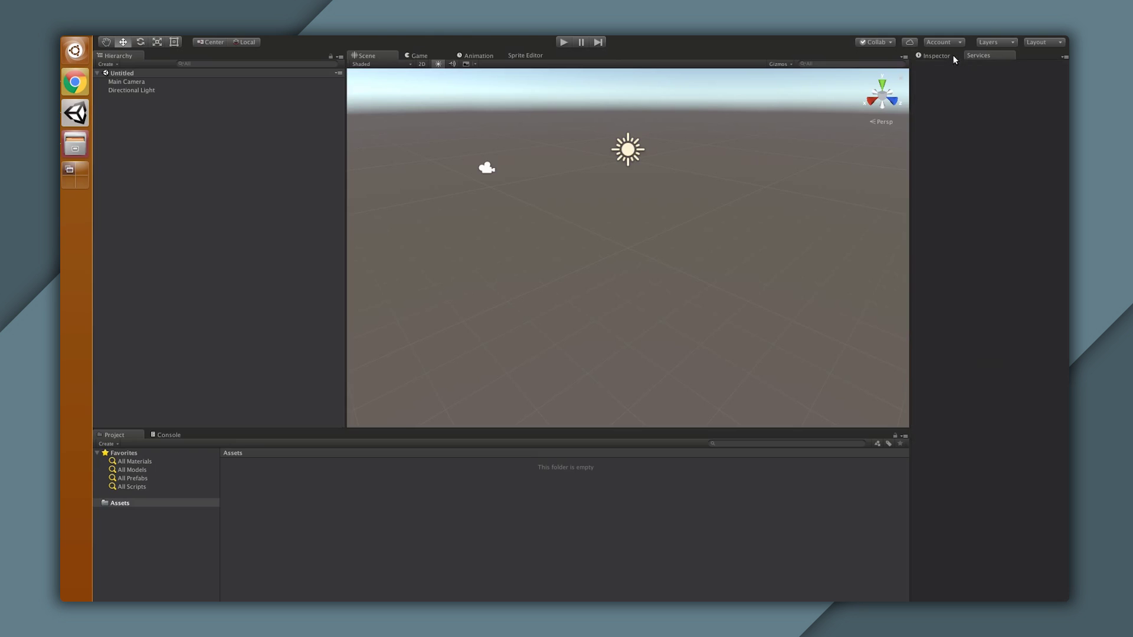
click(948, 56)
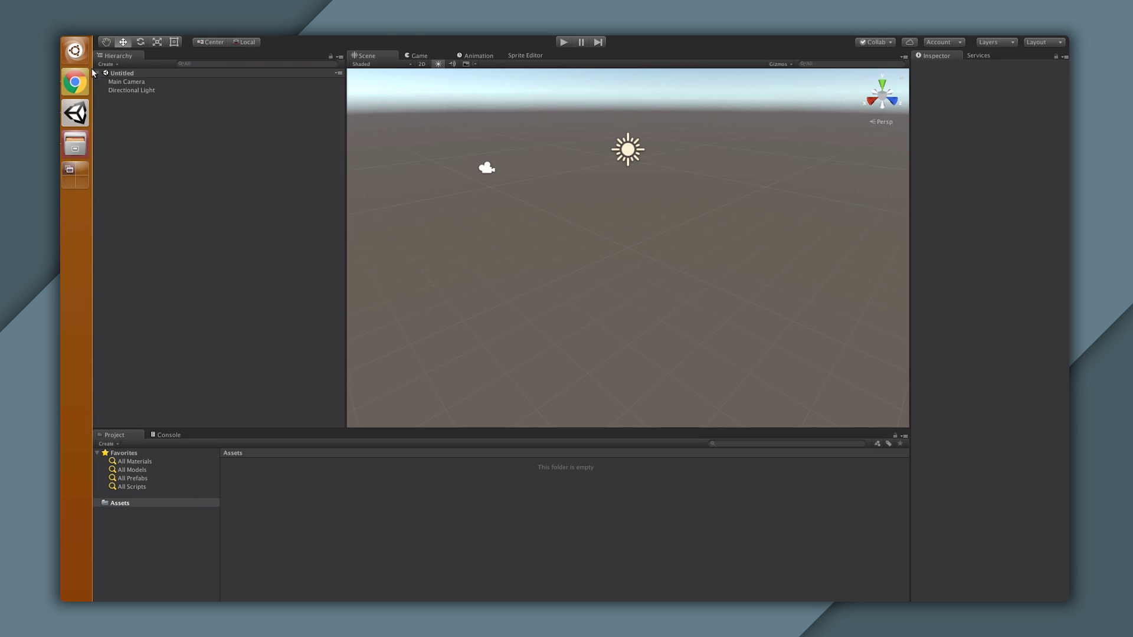
click(75, 82)
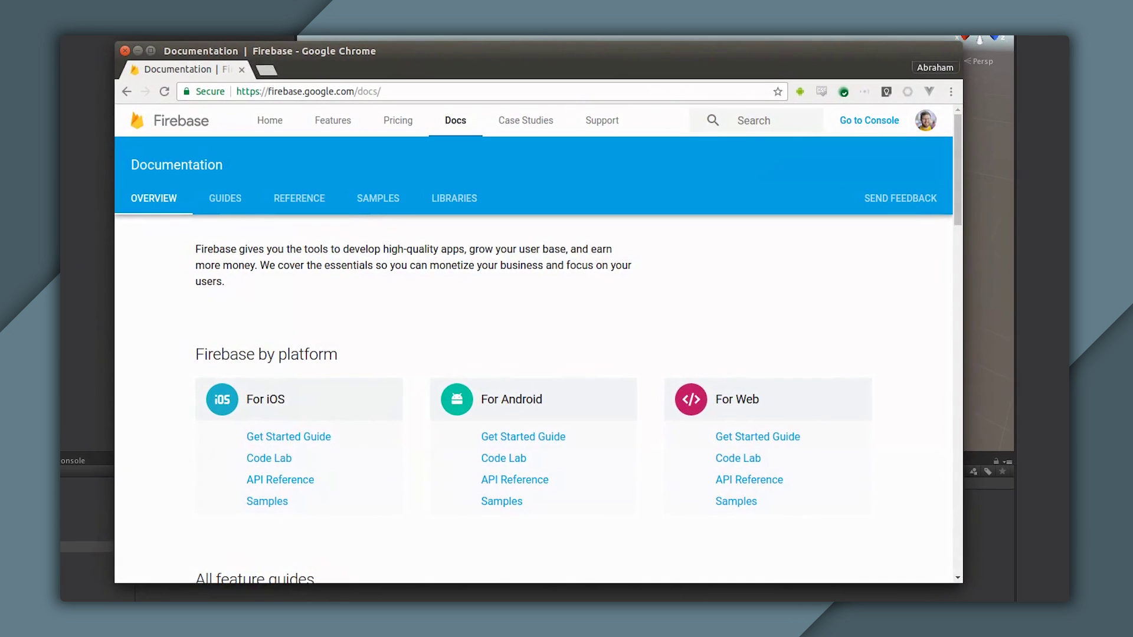
From the Firebase Unity setup guide, download firebase_unity_sdk_1.1.2.zip and open the archive.
click(239, 204)
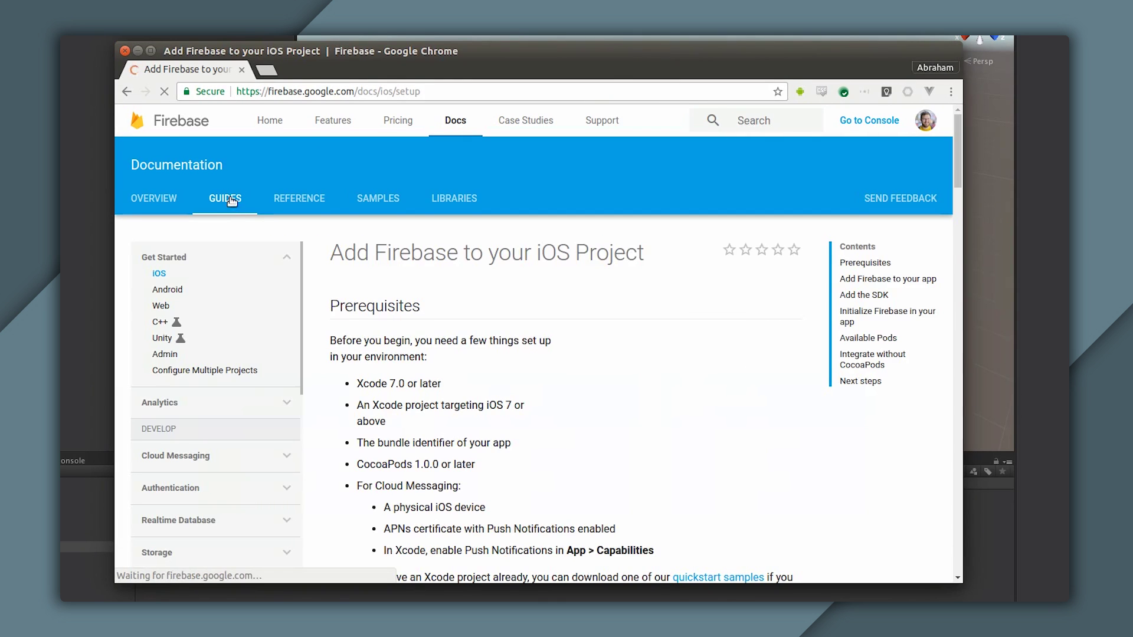
click(162, 338)
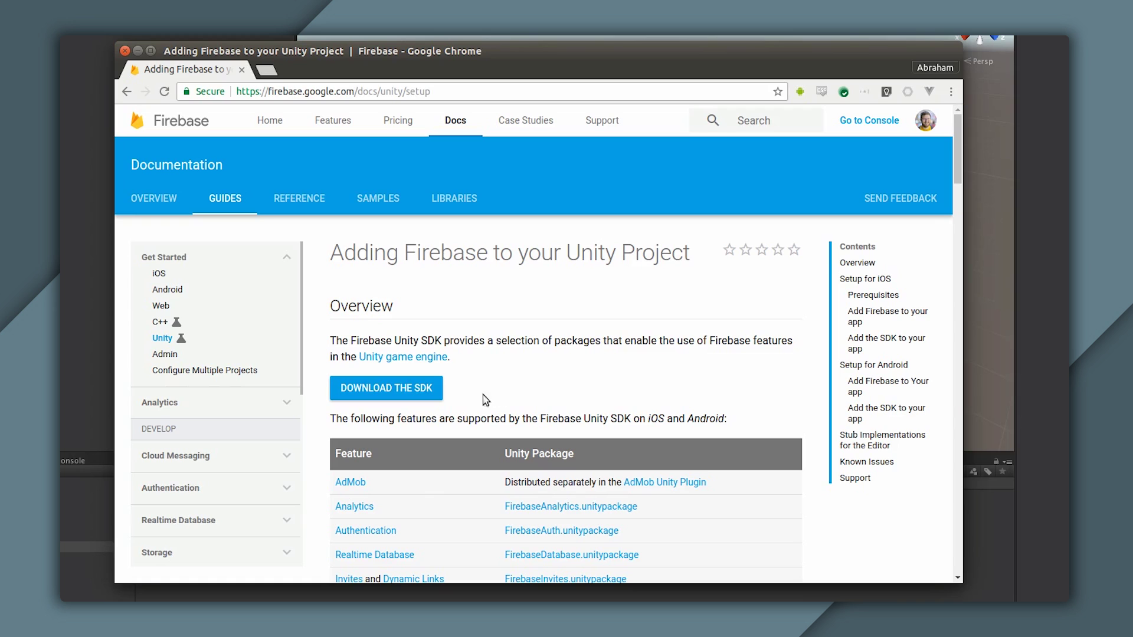
click(418, 401)
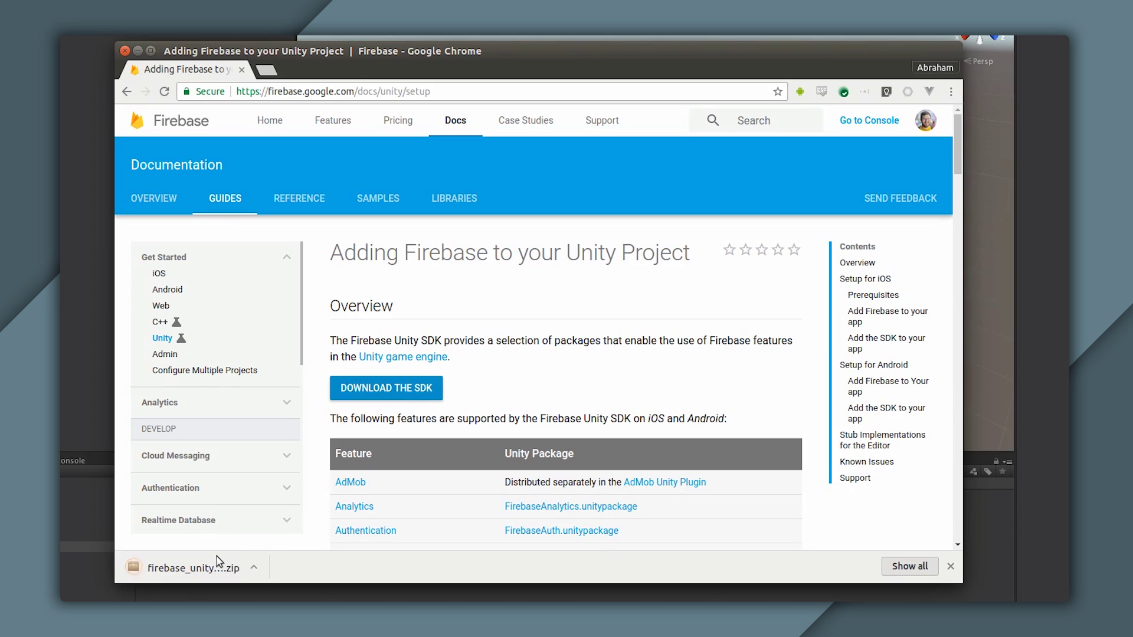
click(188, 567)
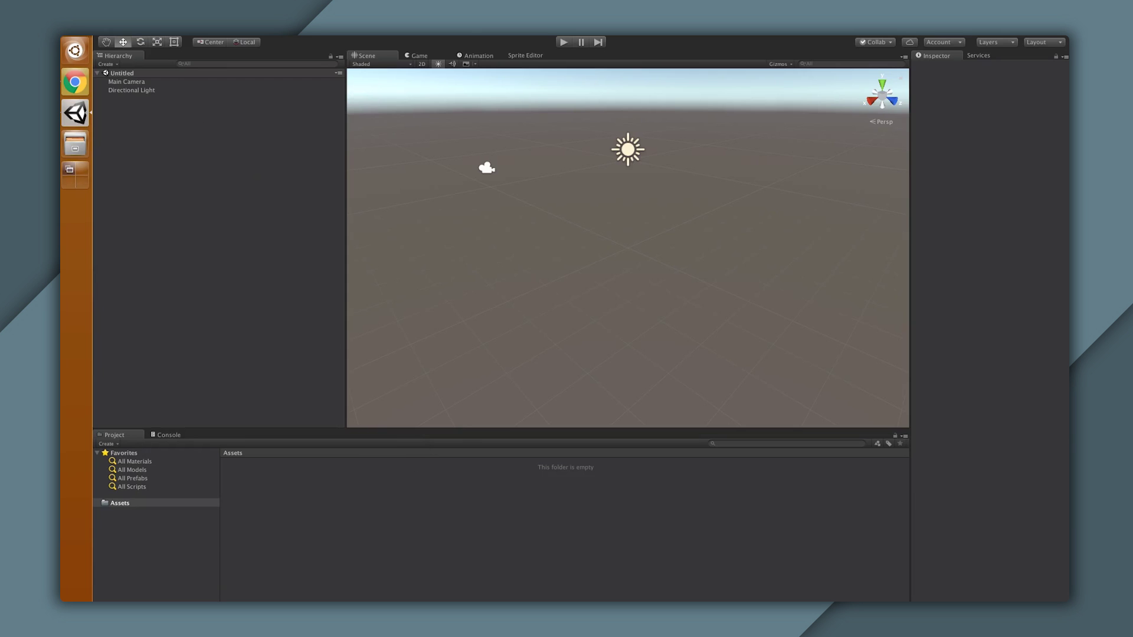
Import every file of FirebaseAnalytics.unitypackage from Downloads > firebase_unity_sdk as a custom package.
click(124, 30)
mouse_move(145, 30)
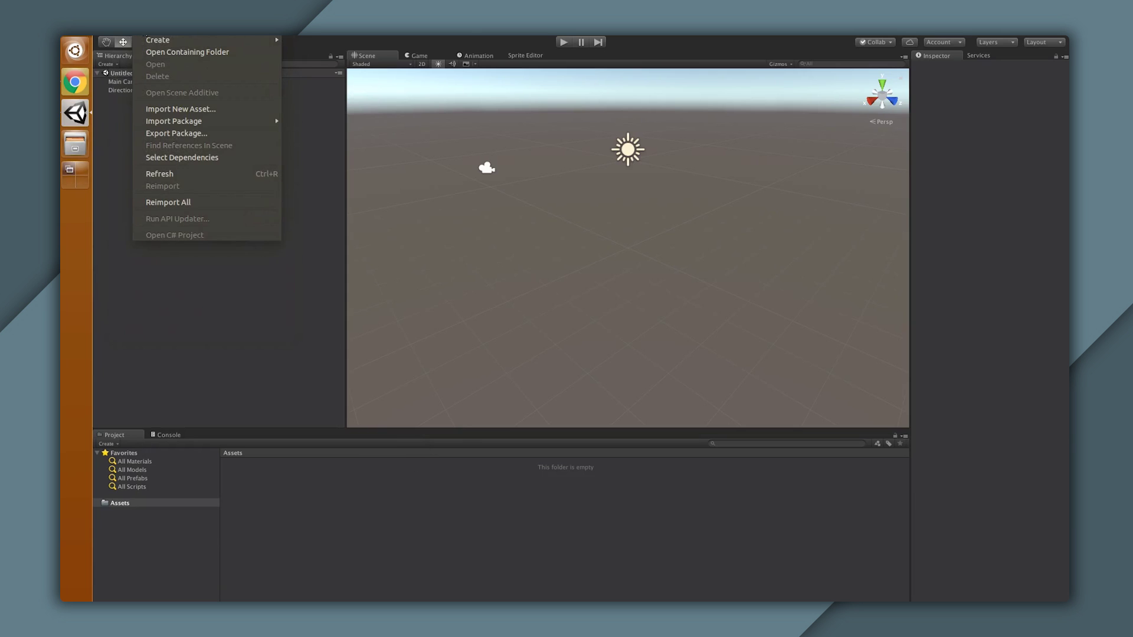
mouse_move(206, 121)
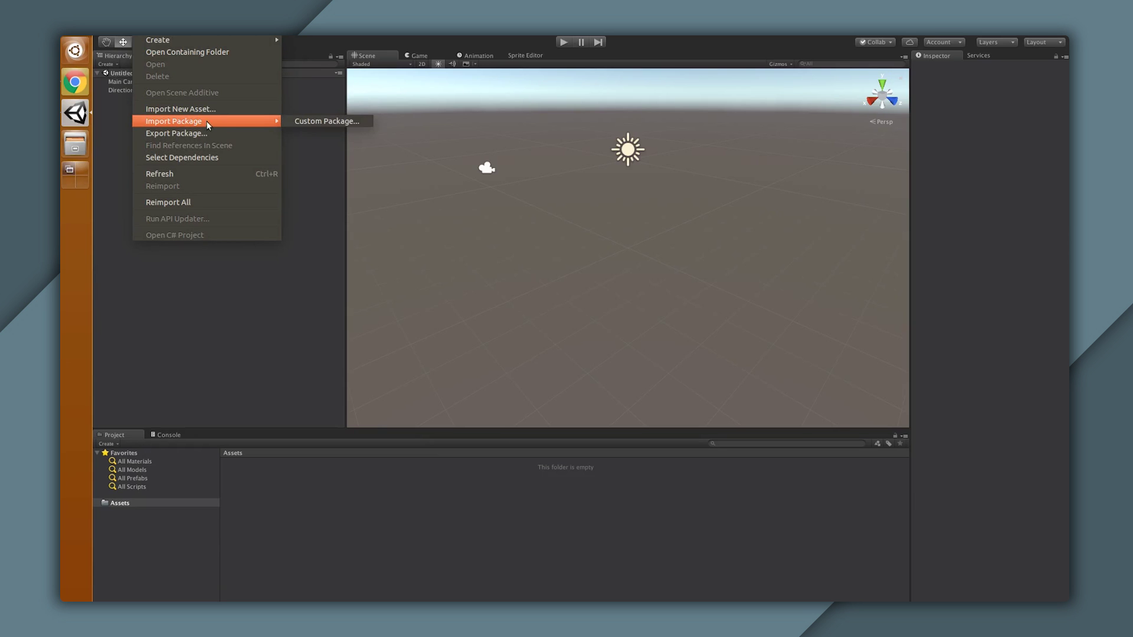
click(297, 121)
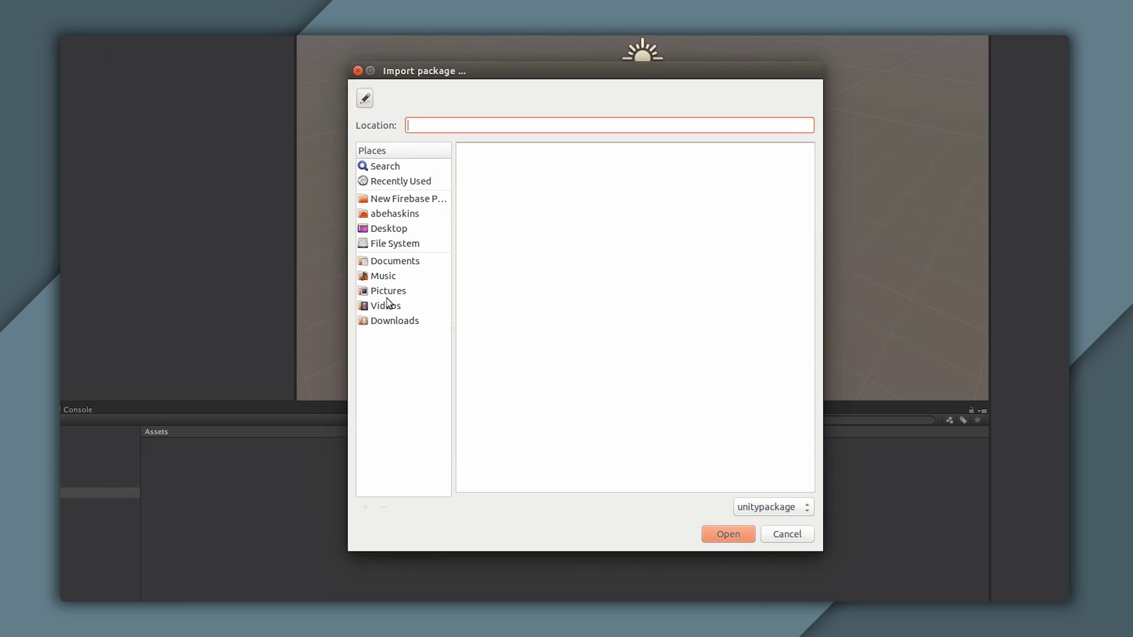
click(391, 321)
double_click(486, 167)
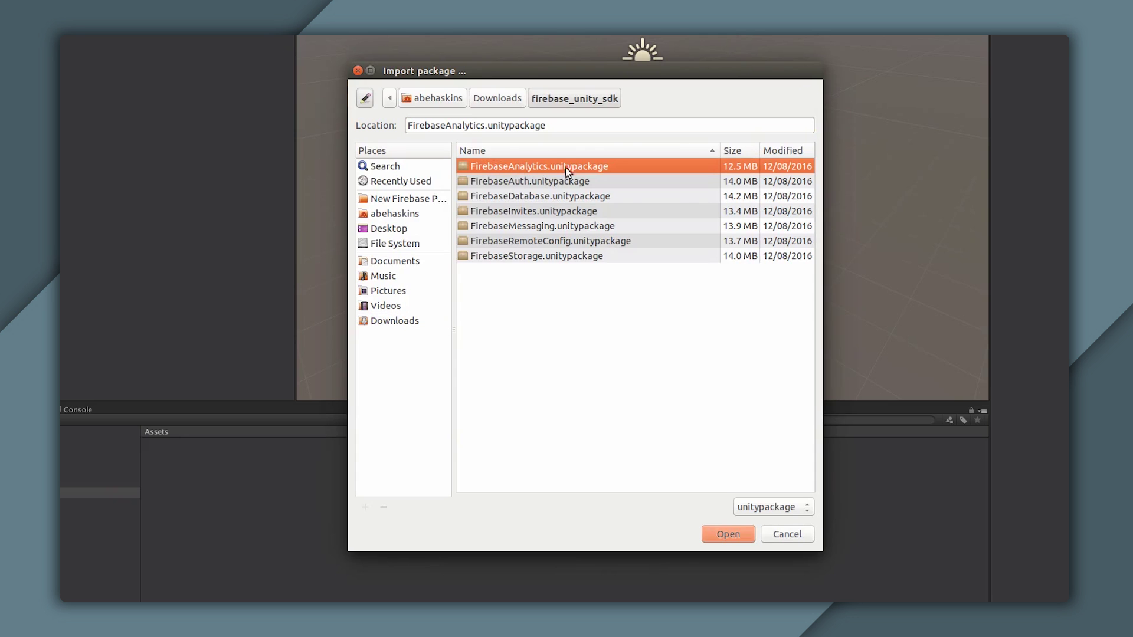
double_click(627, 167)
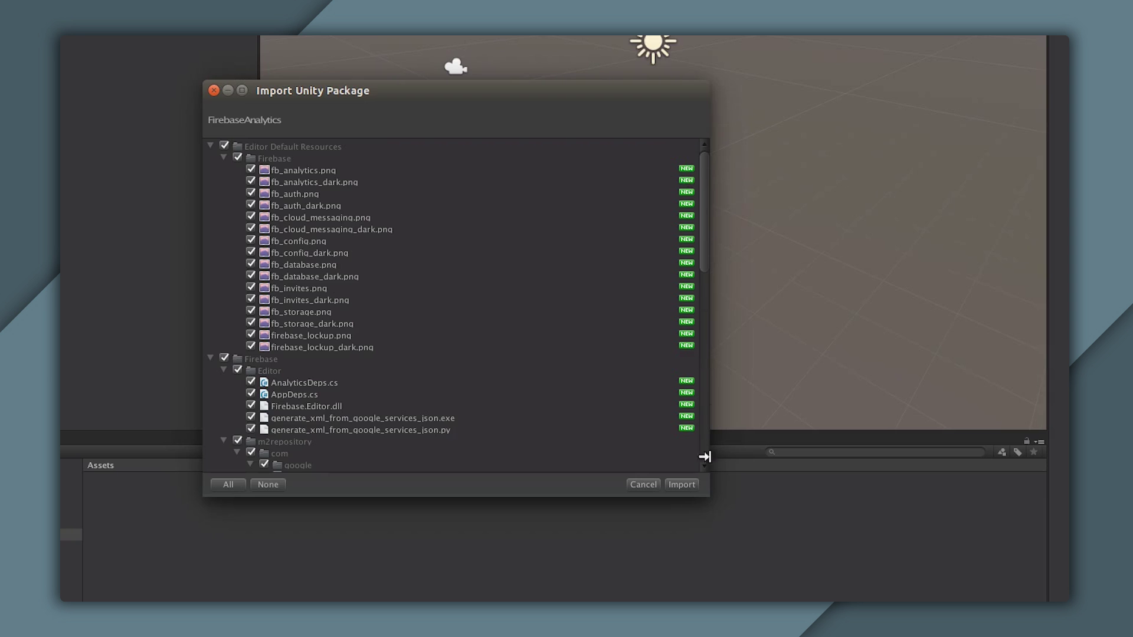
click(684, 486)
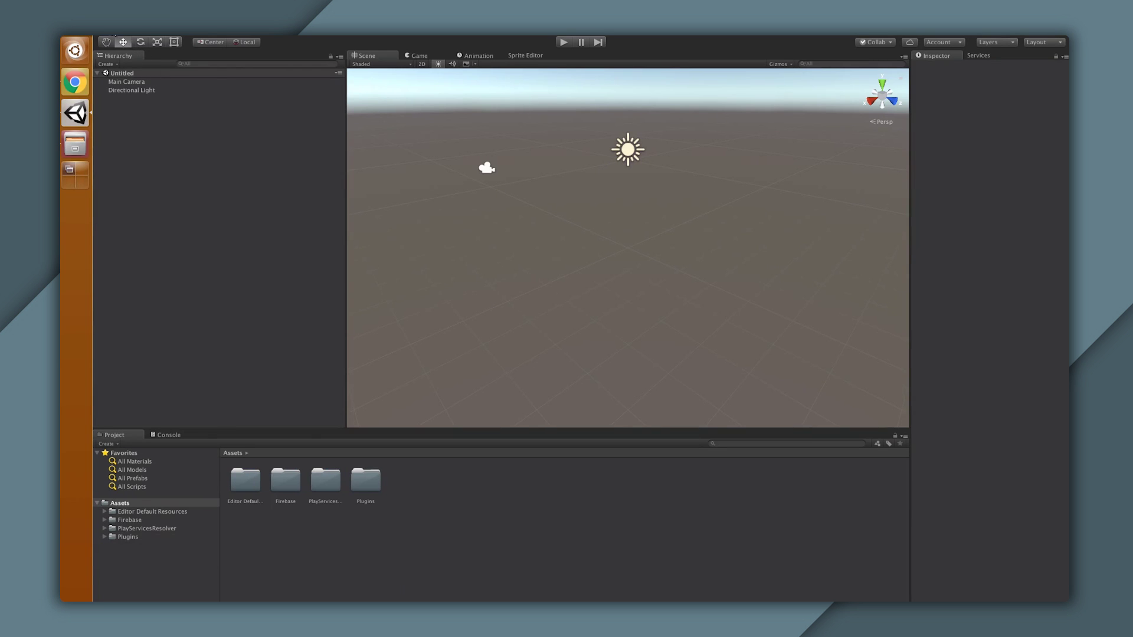
Save the untitled scene as 'Game' in Assets, then open Window > Firebase.
click(101, 30)
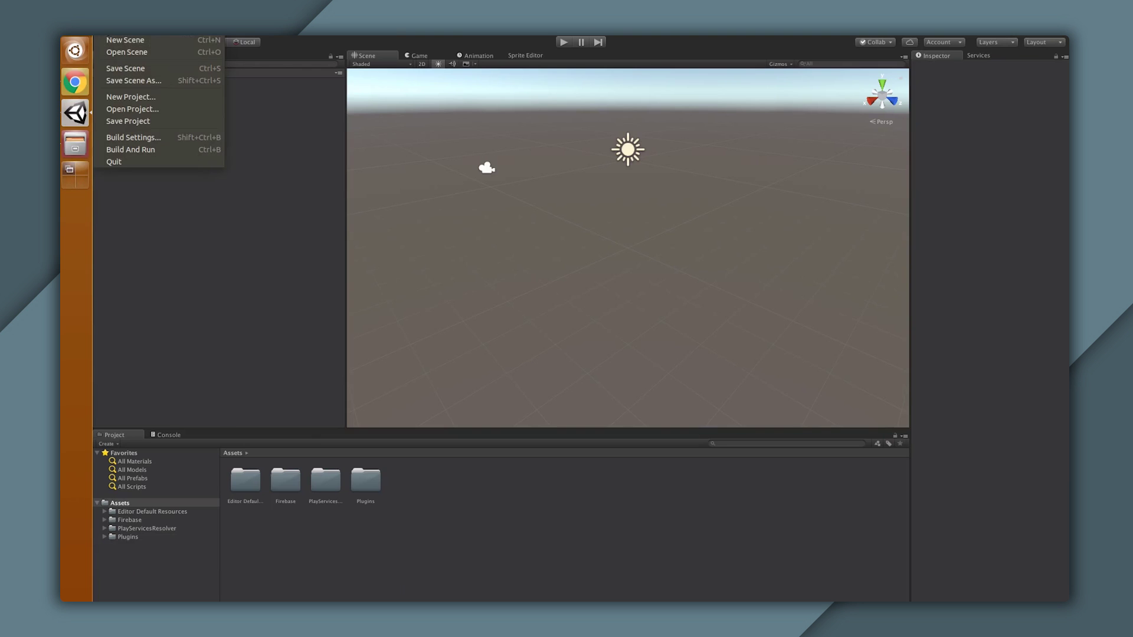
click(114, 69)
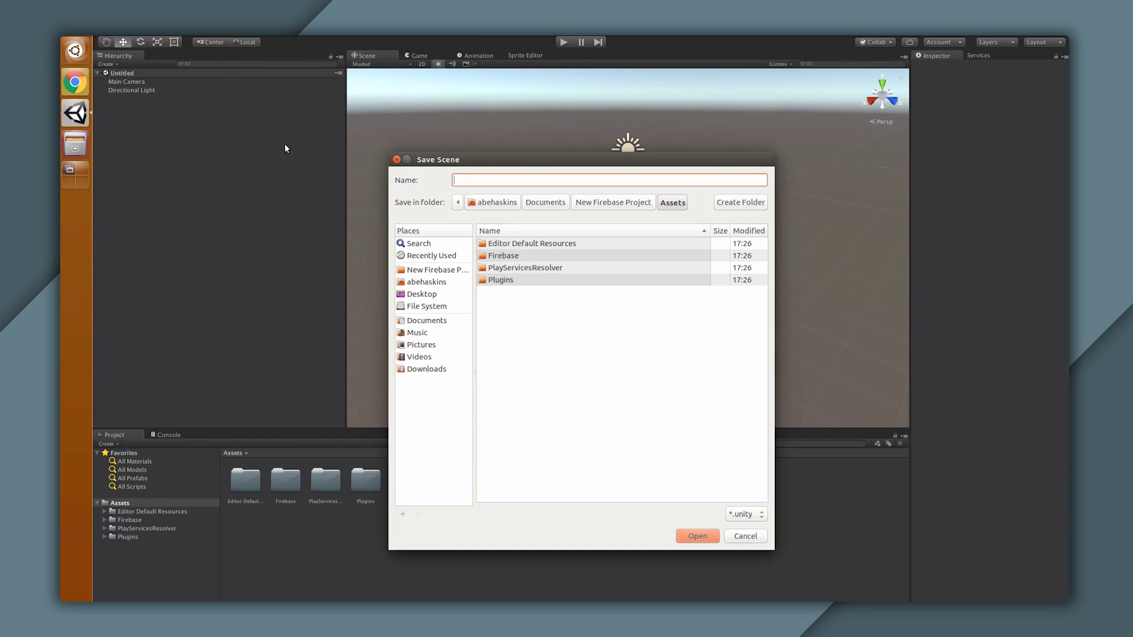
text(Game)
click(684, 537)
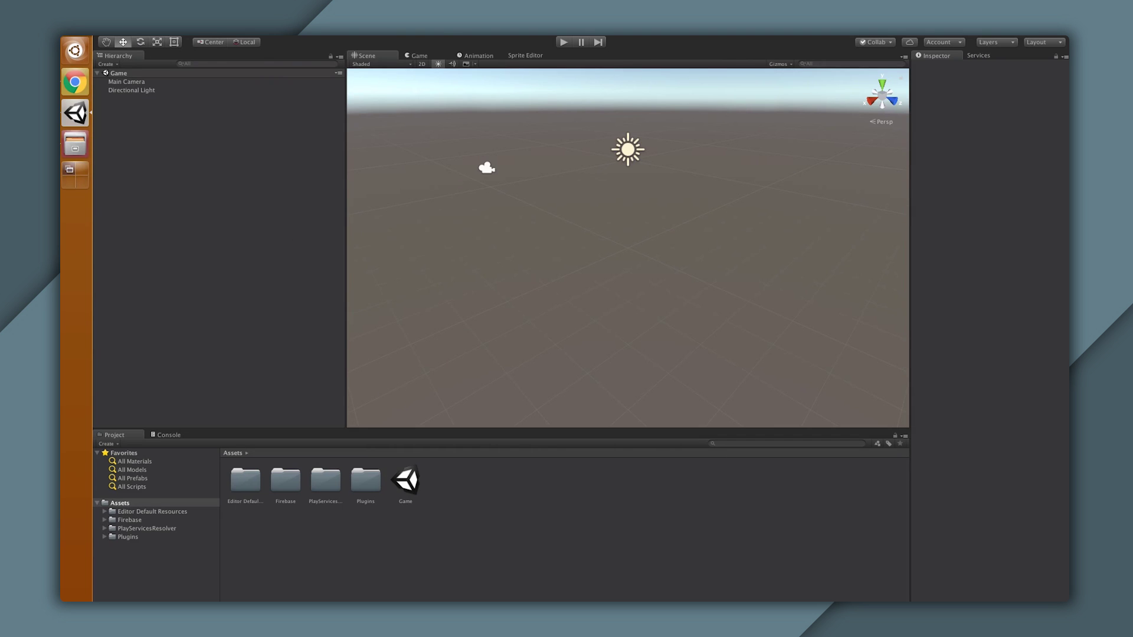
click(310, 55)
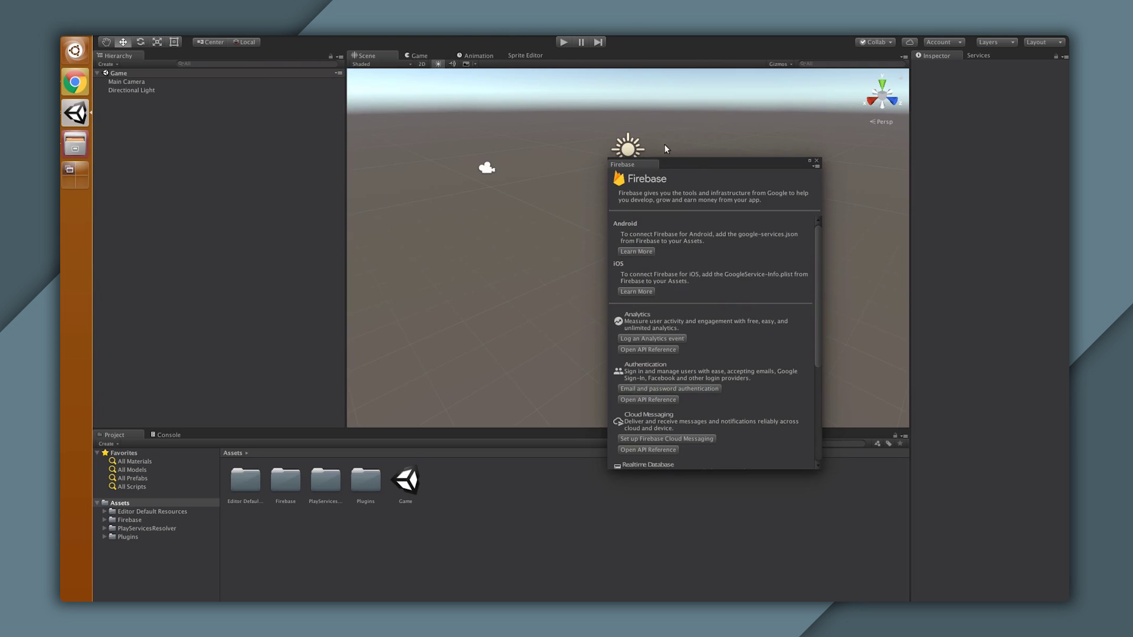
Dock the Firebase window as a tab beside the Inspector and drag the divider left to widen it.
drag(644, 164, 936, 51)
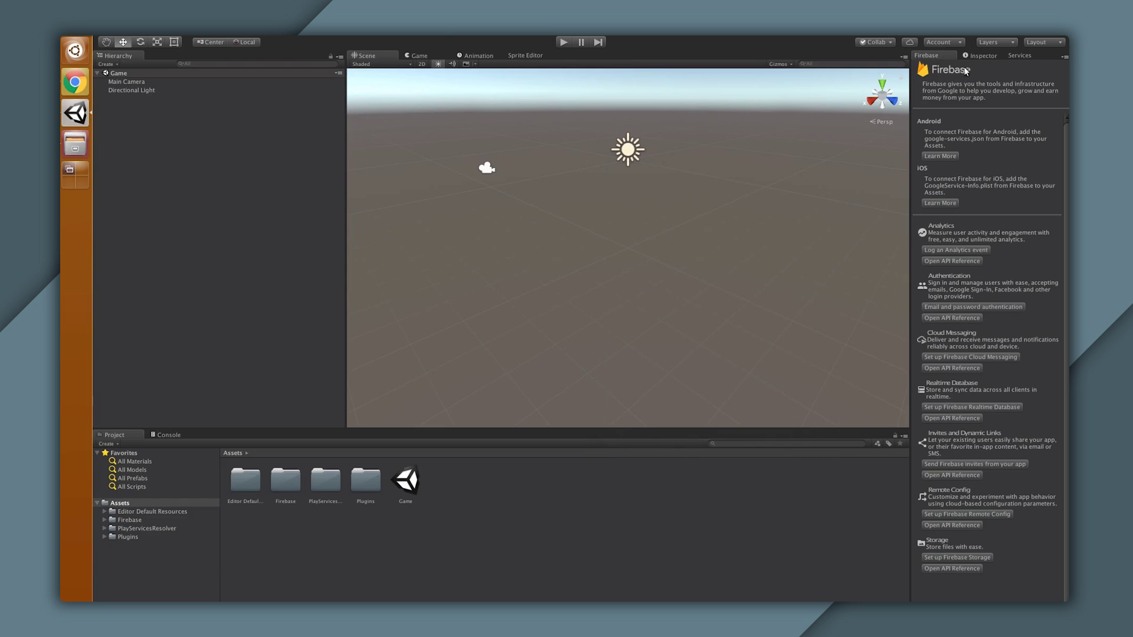
drag(909, 172, 833, 175)
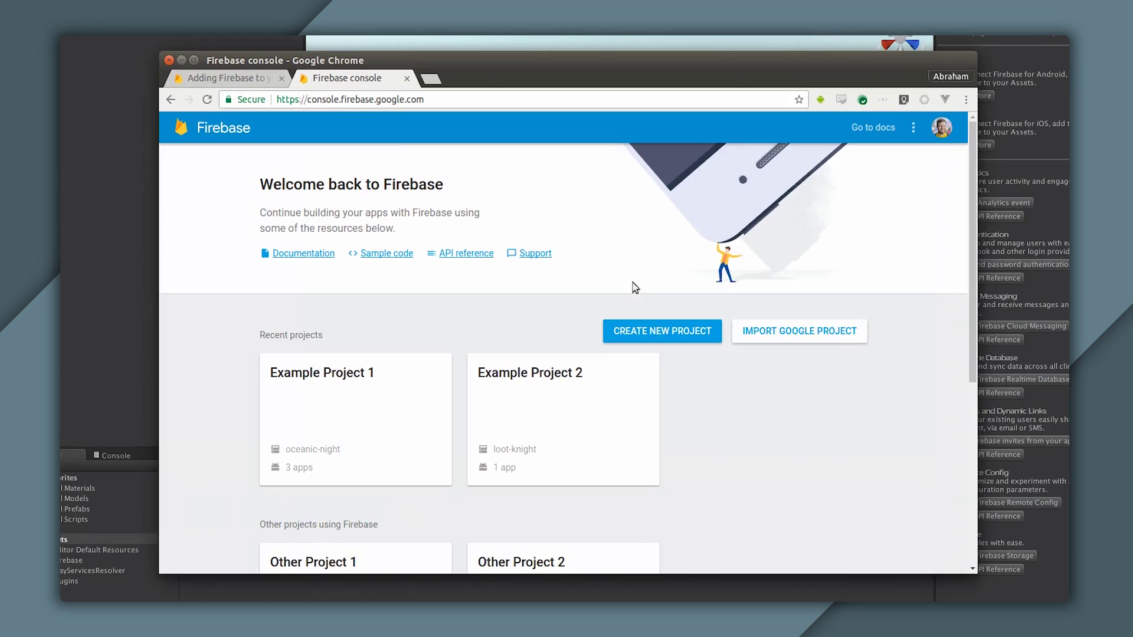
Create a Firebase Console project named 'New Project'.
click(650, 332)
click(597, 287)
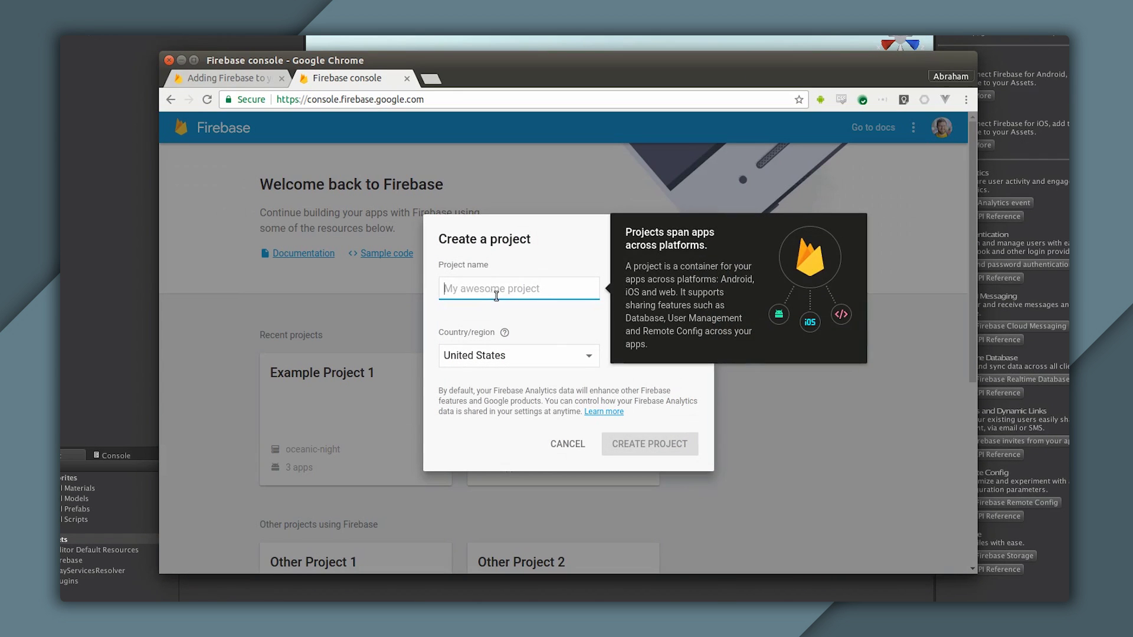
text(New Project)
click(636, 443)
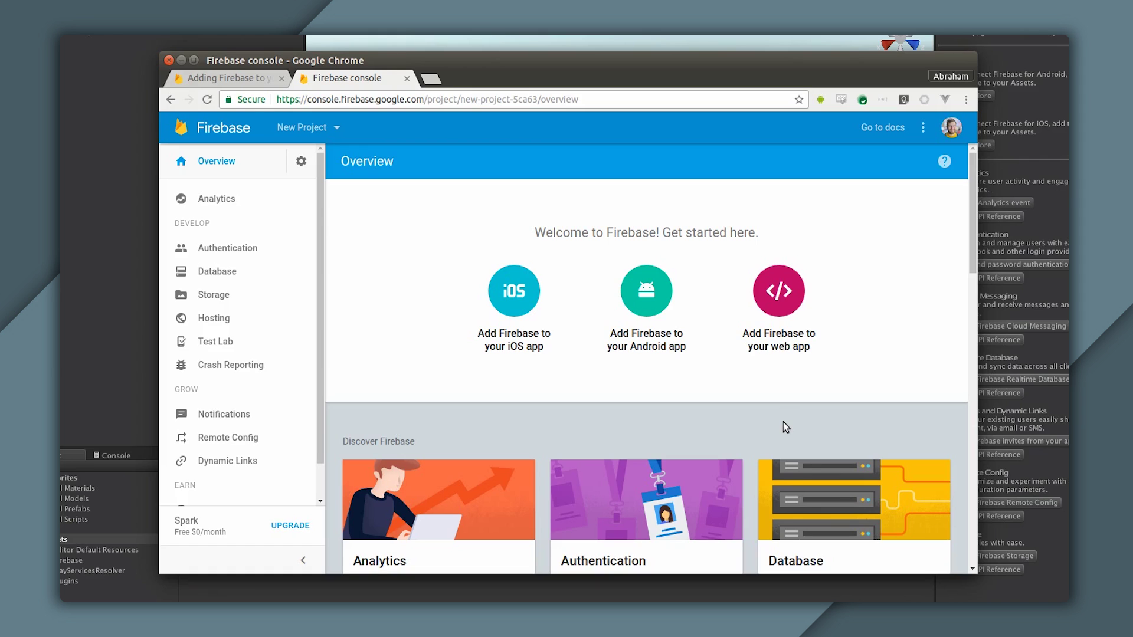
Register the iOS app com.firebase.ios nicknamed 'My iOS App' and download its GoogleService-Info.plist.
click(514, 312)
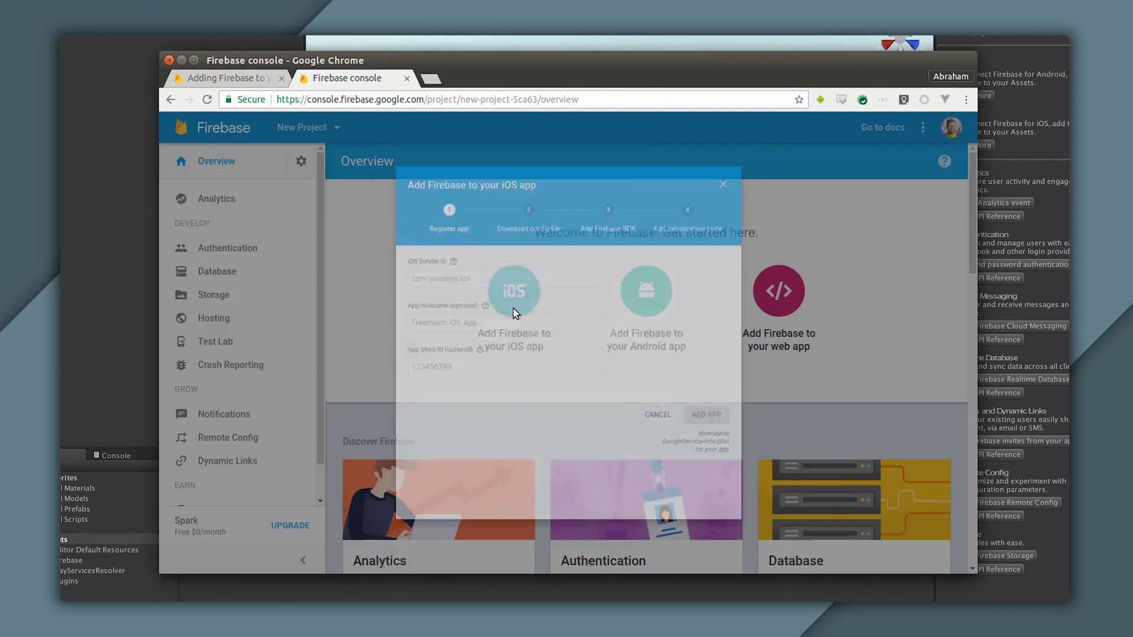
text(com.firebase.ios)
key(Tab)
text(My iOS)
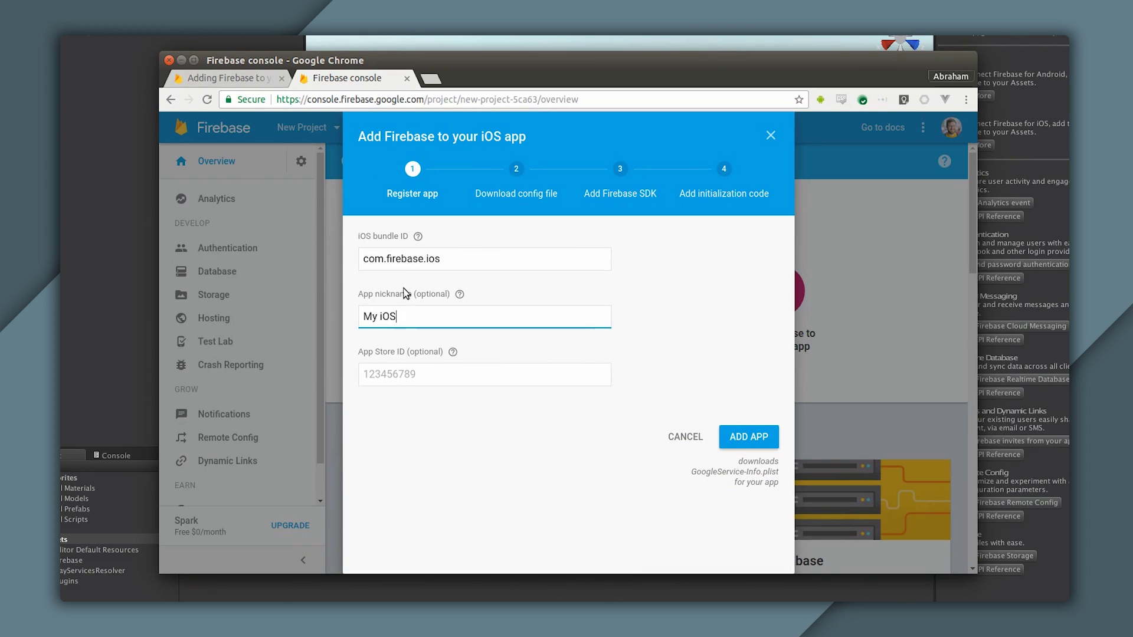
text( App)
click(739, 449)
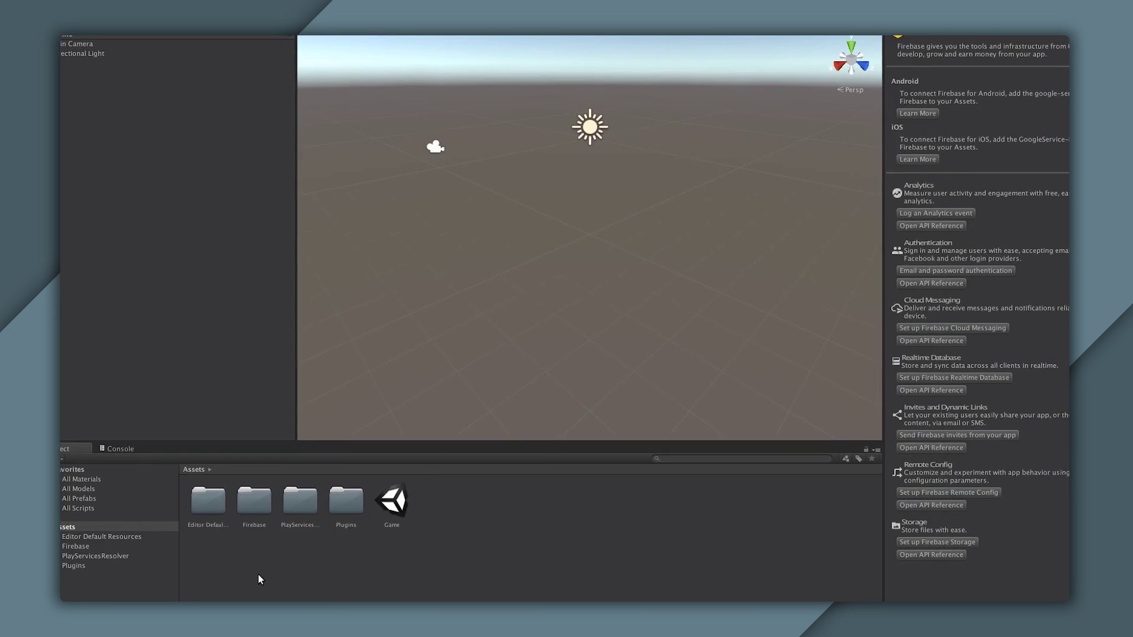
Import GoogleService-Info.plist from Downloads into the project's Assets via Import New Asset.
right_click(257, 575)
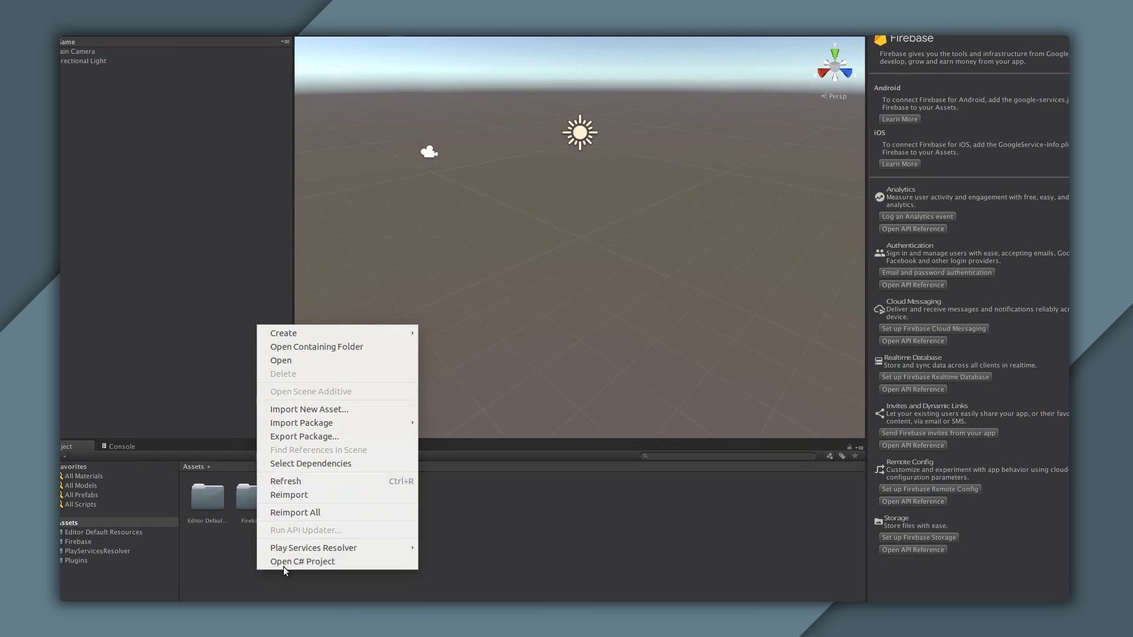
click(342, 411)
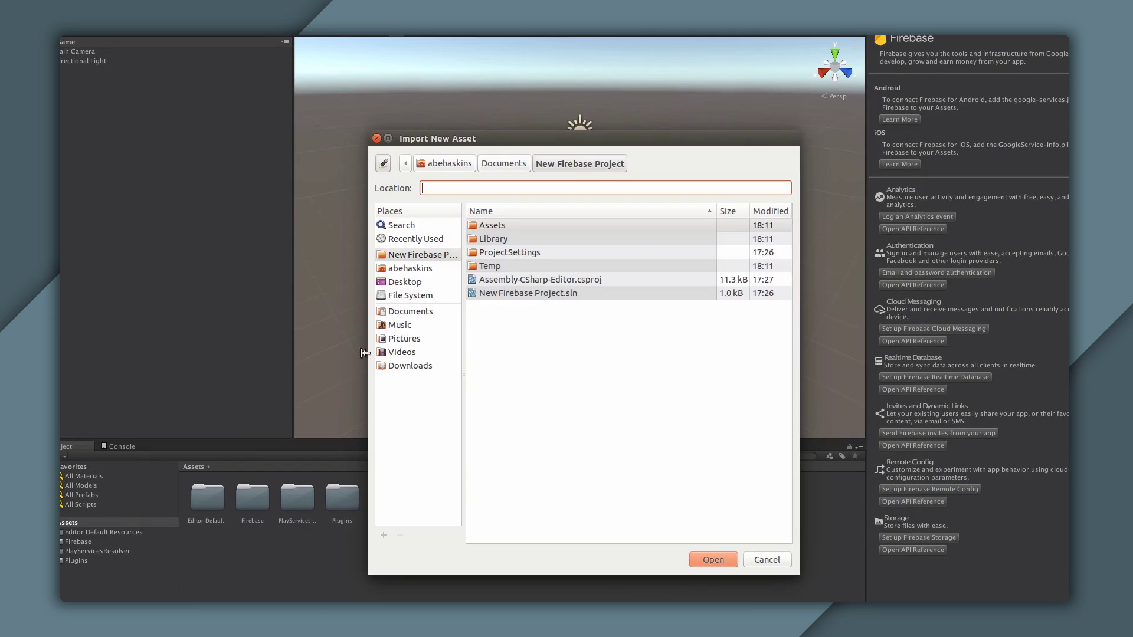
click(409, 366)
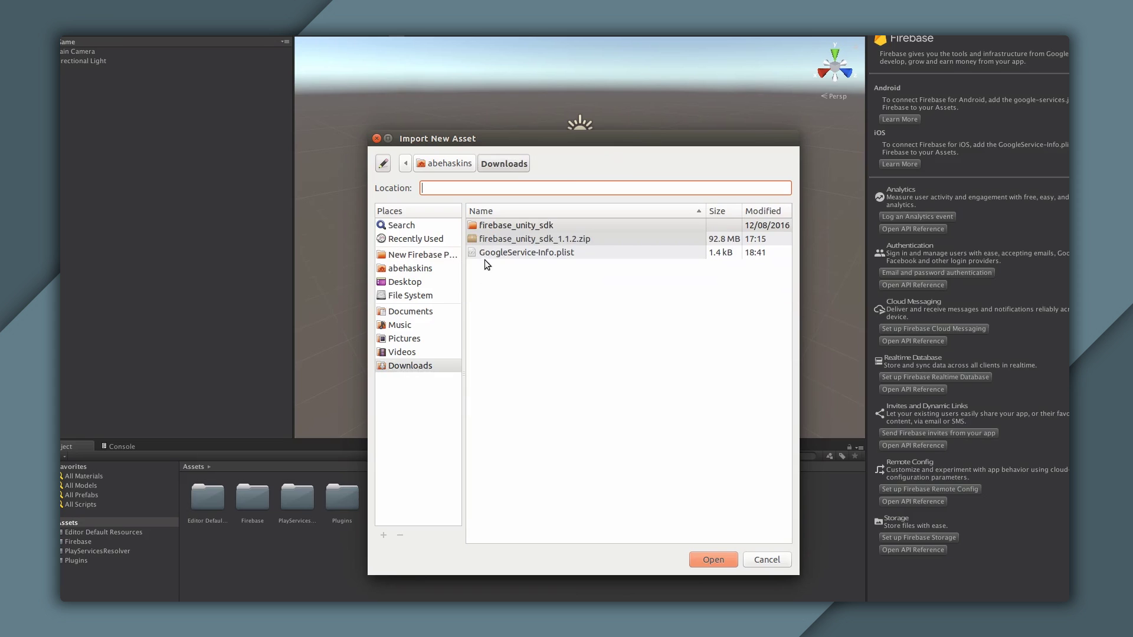
double_click(513, 252)
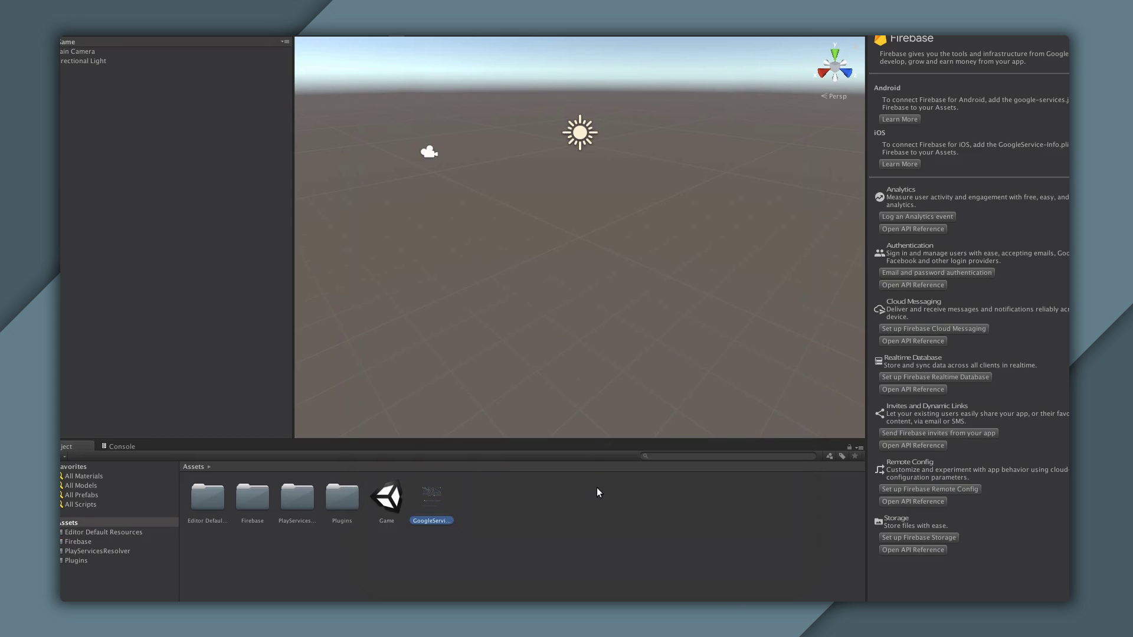
click(508, 564)
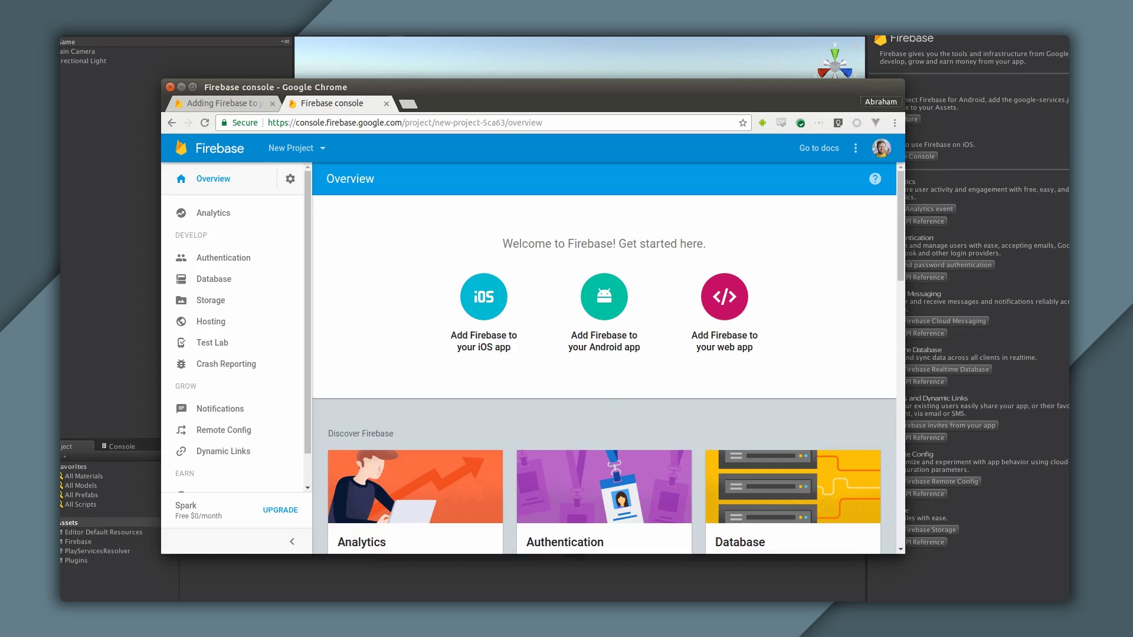
Register the Android app com.firebase.android nicknamed 'My Android App' and download its config.
click(612, 308)
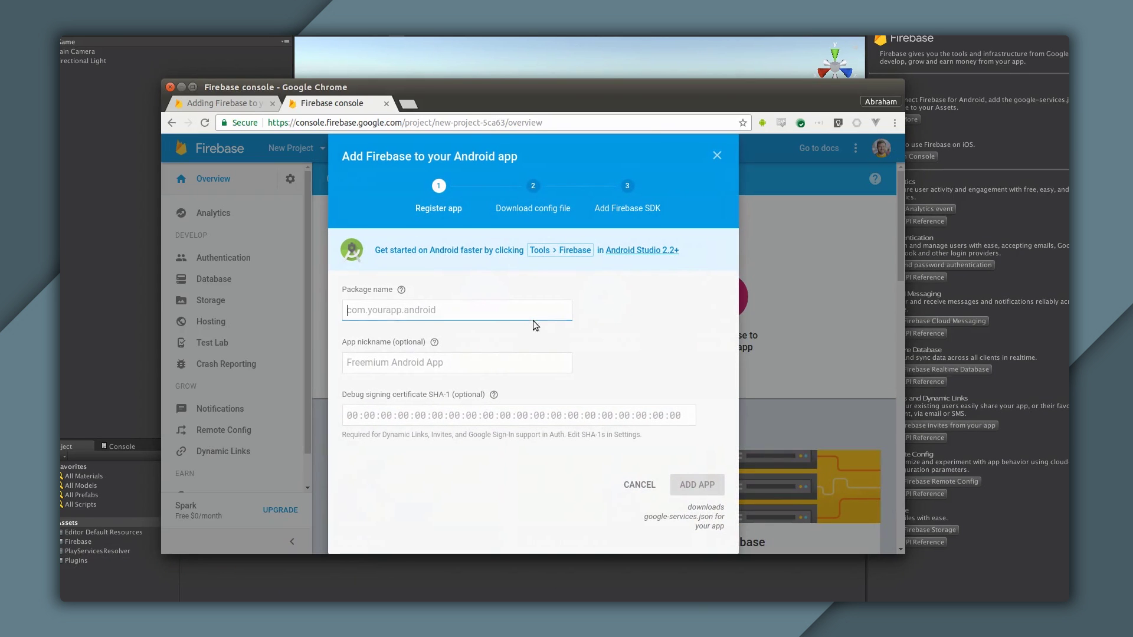
text(com.firebase.an)
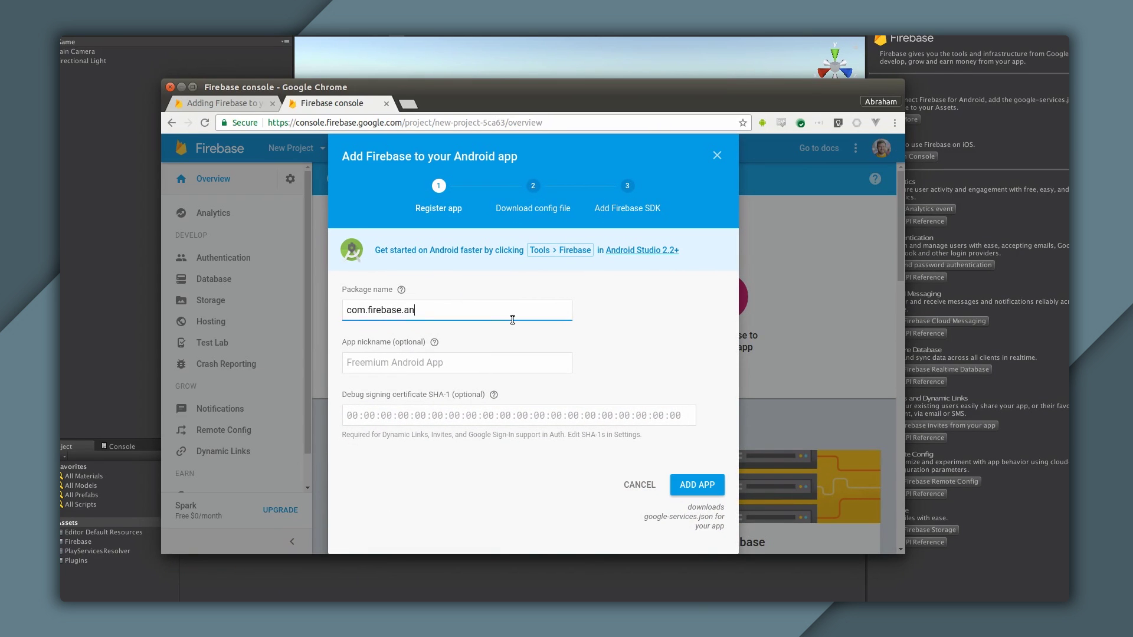
text(droid)
key(Tab)
text(My Android App)
click(687, 484)
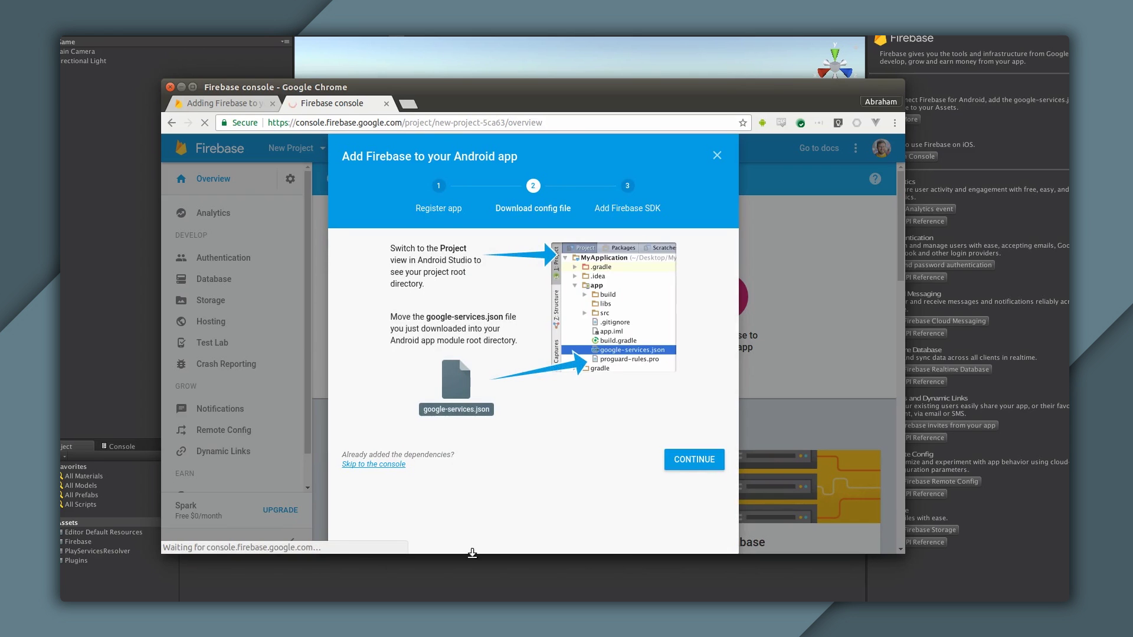
Import google-services.json from Downloads into Unity's Assets.
click(326, 595)
right_click(326, 594)
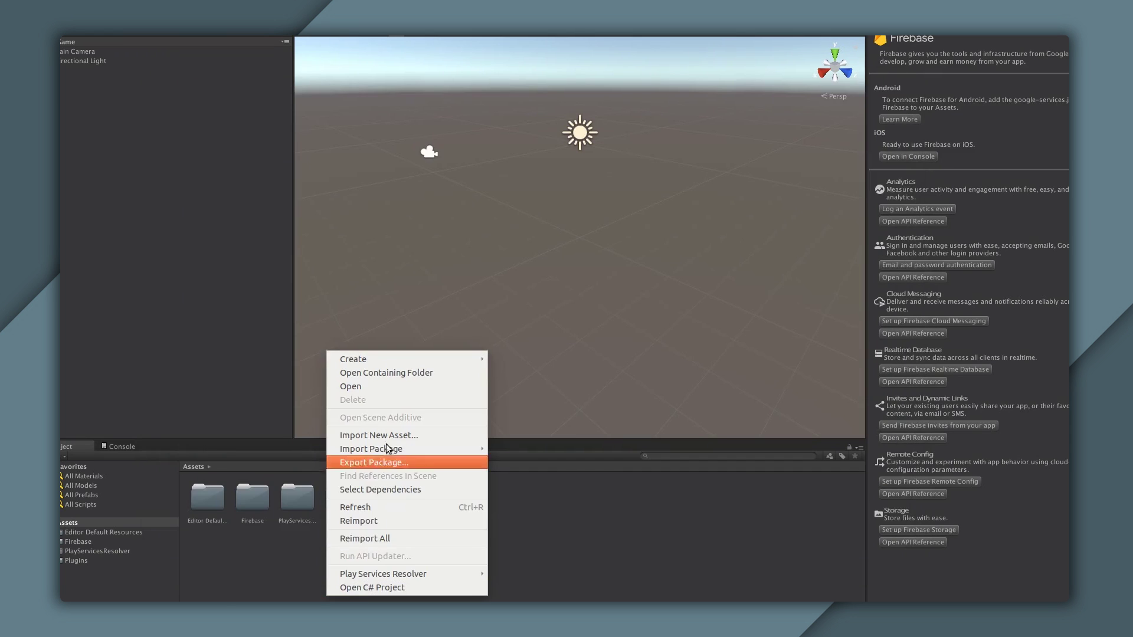
click(385, 435)
click(411, 366)
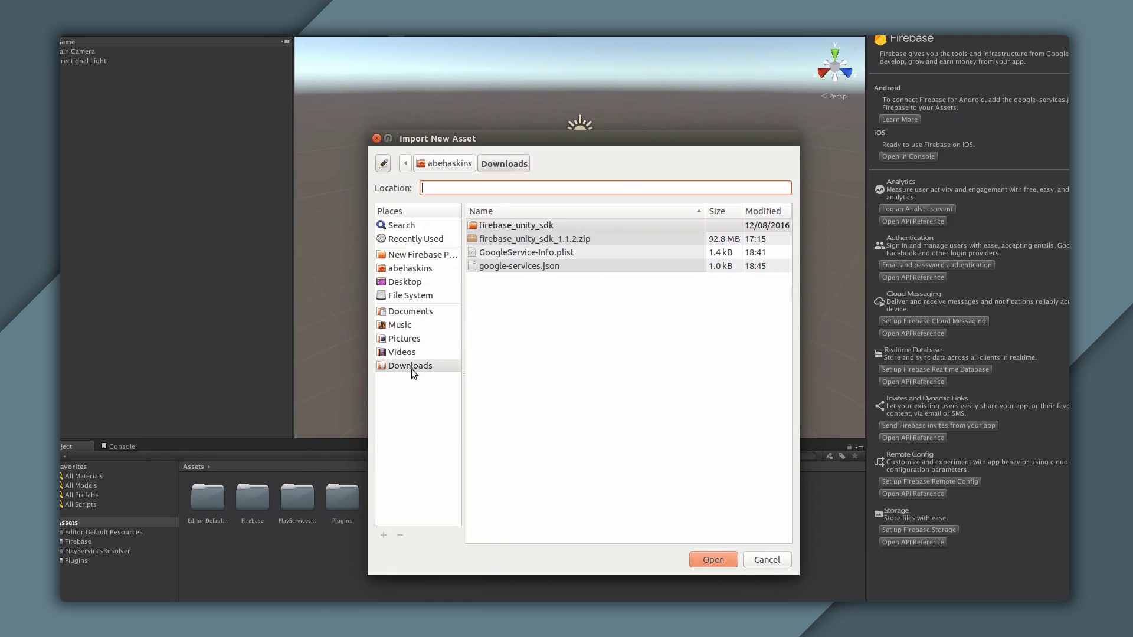
double_click(524, 266)
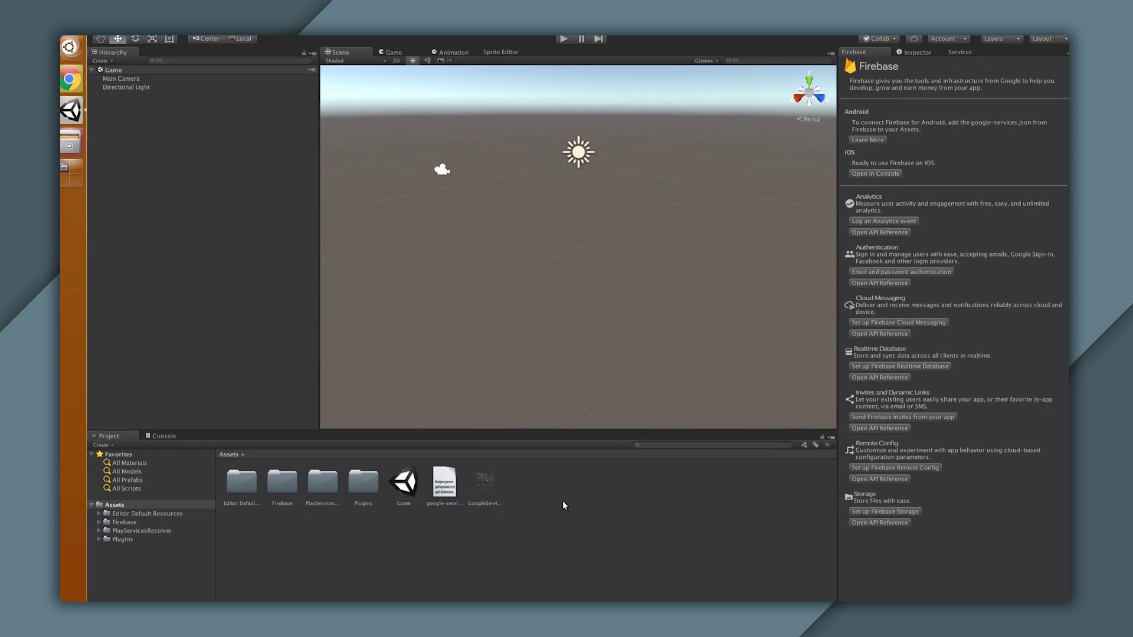
click(101, 30)
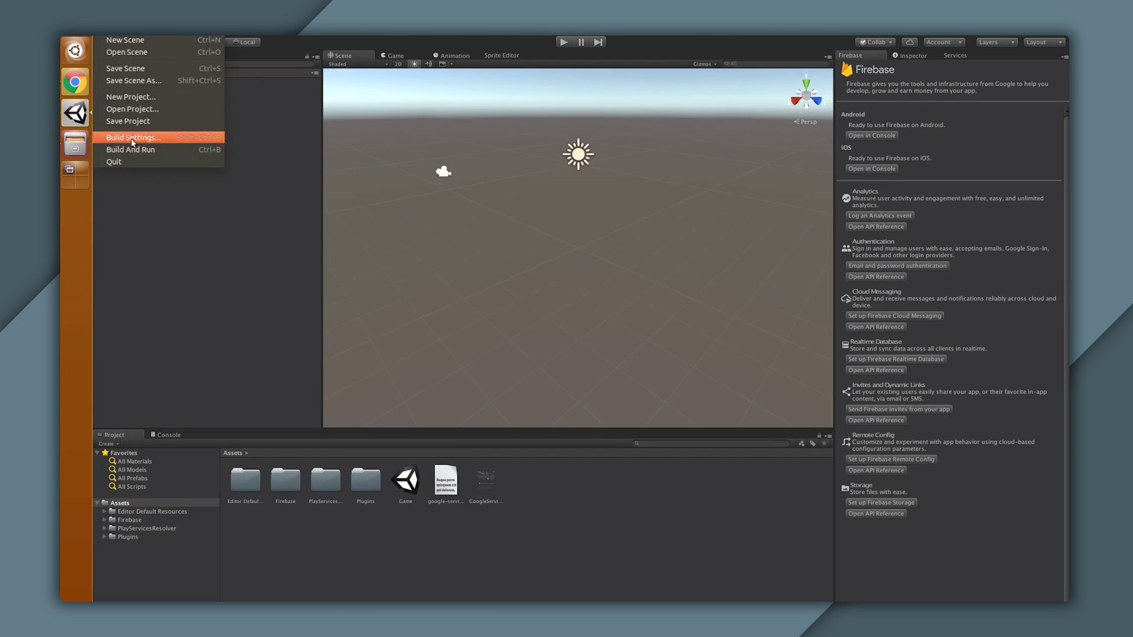
Switch the Build Settings platform to Android and start the build, accepting the default save location.
click(141, 139)
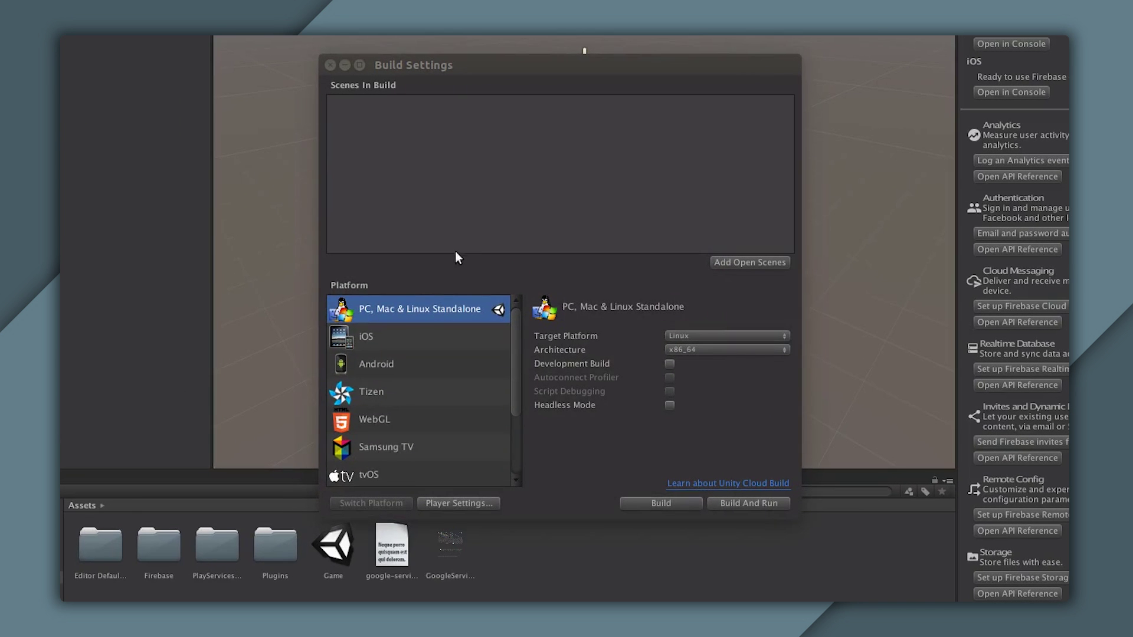
click(377, 362)
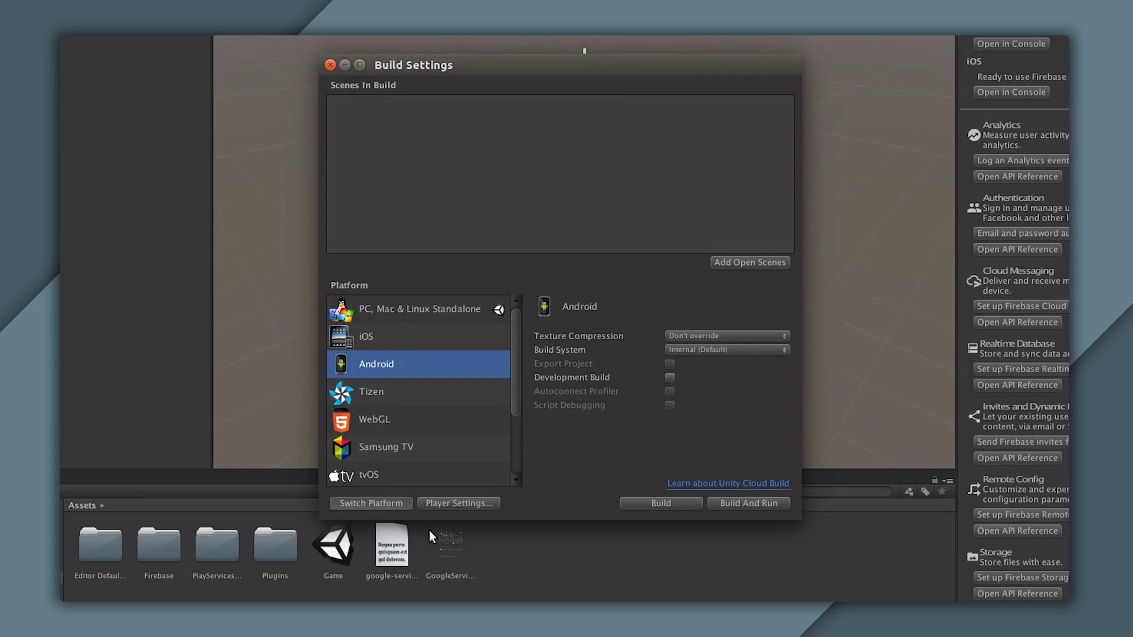
click(371, 503)
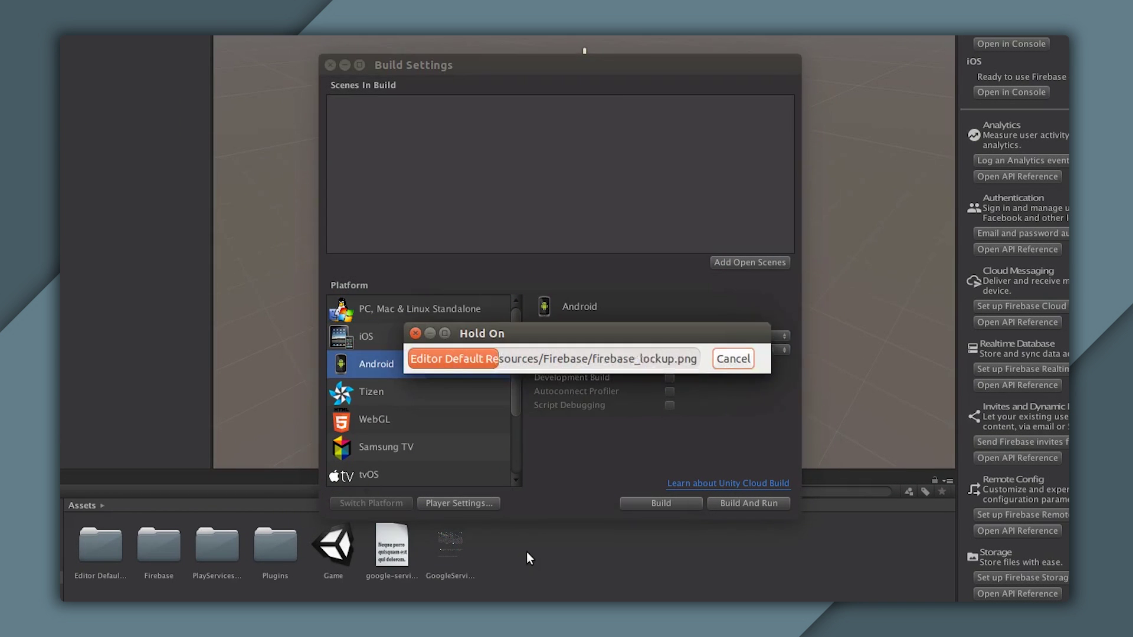
click(624, 503)
key(Return)
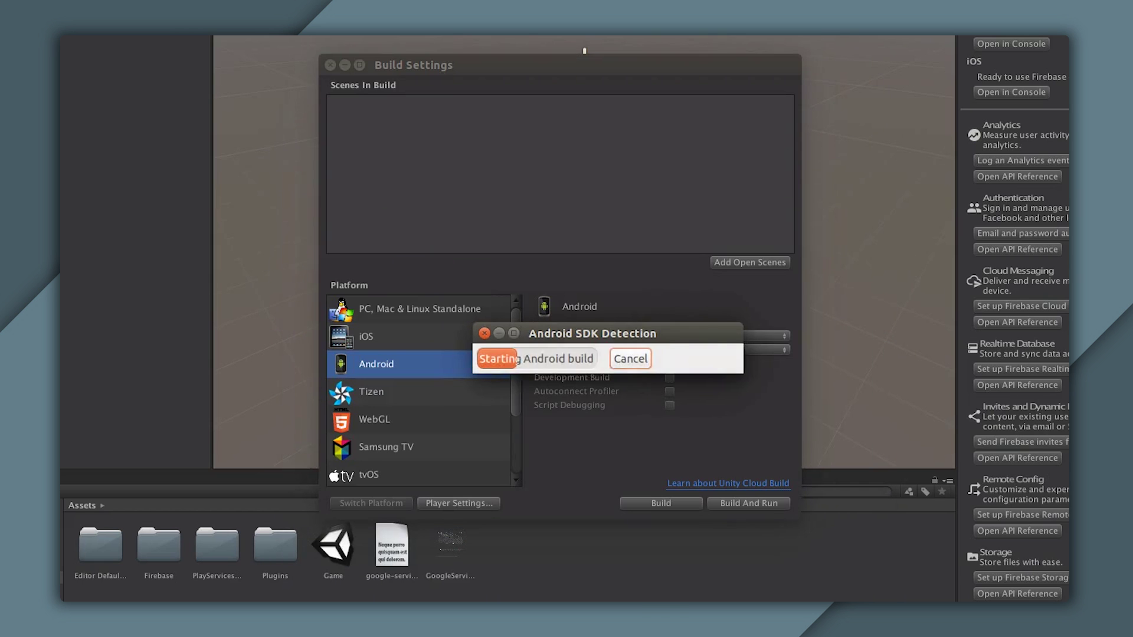